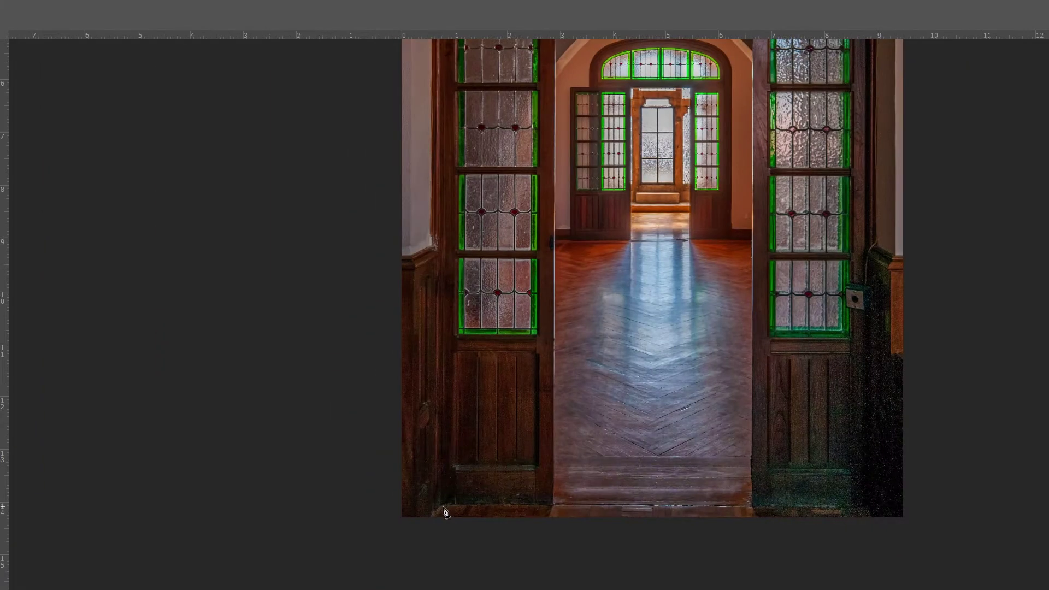
Cut out the left stained-glass door with a Pen path and place it over the left part of the woman's portrait.
left_click(443, 504)
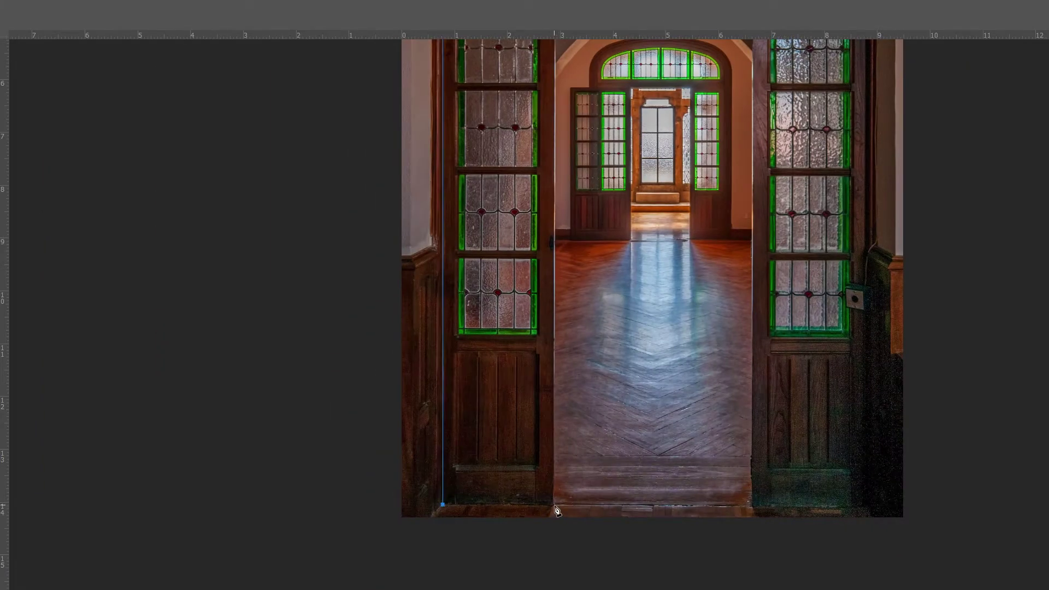
scroll(437, 165, "up", 3)
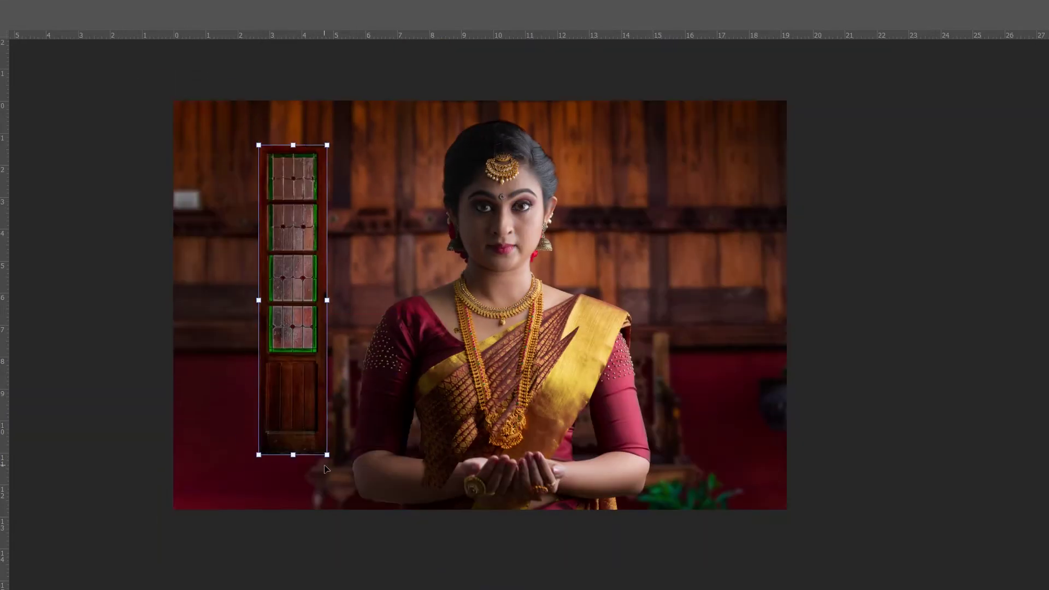
left_click_drag(293, 300, 331, 203)
key("Return")
key("ctrl+minus")
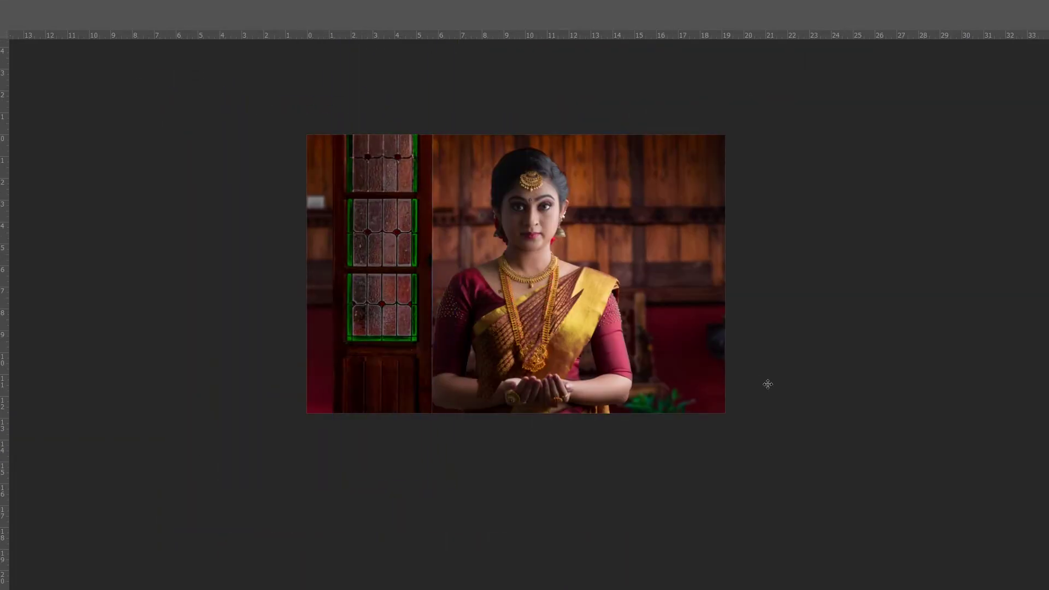
Extend the door cutout to the portrait's left edge and duplicate it over the right edge.
key("ctrl+t")
left_click_drag(333, 272, 306, 274)
key("Return")
left_click_drag(361, 249, 683, 248)
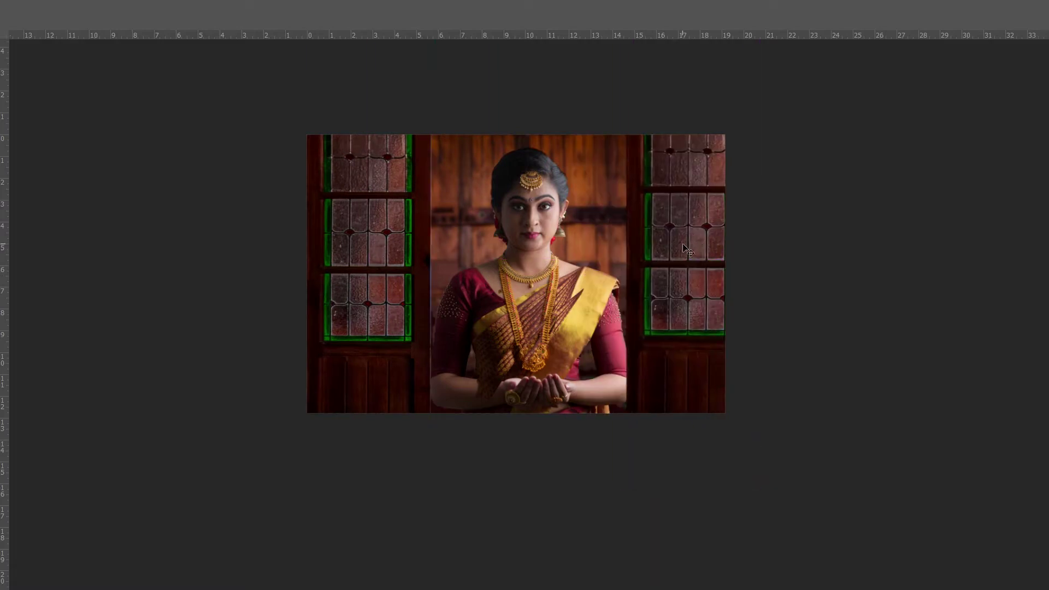
Undo the blur on the right door.
scroll(686, 312, "up", 4)
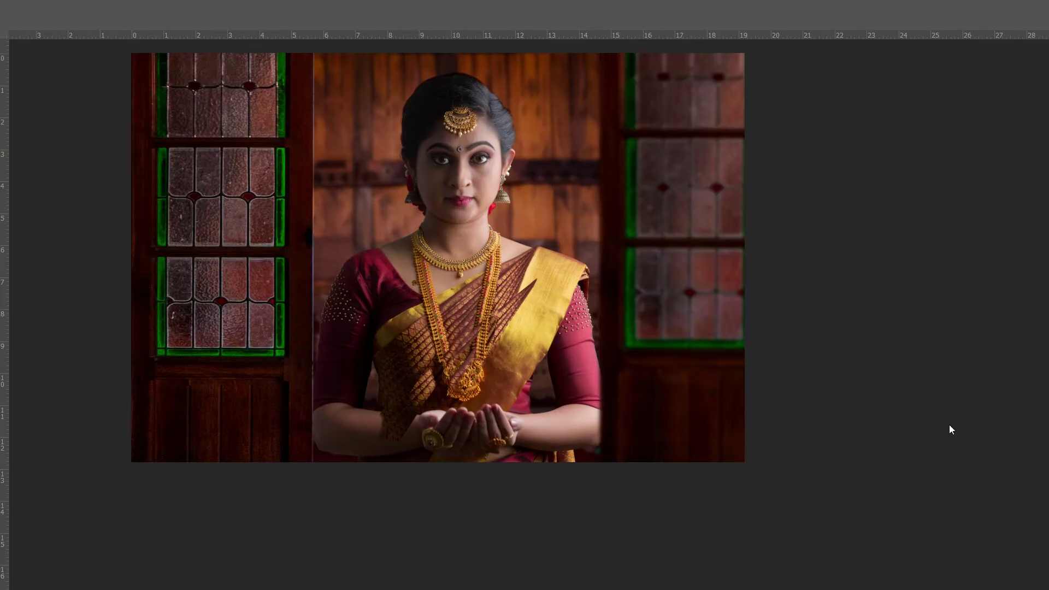
key("ctrl+z")
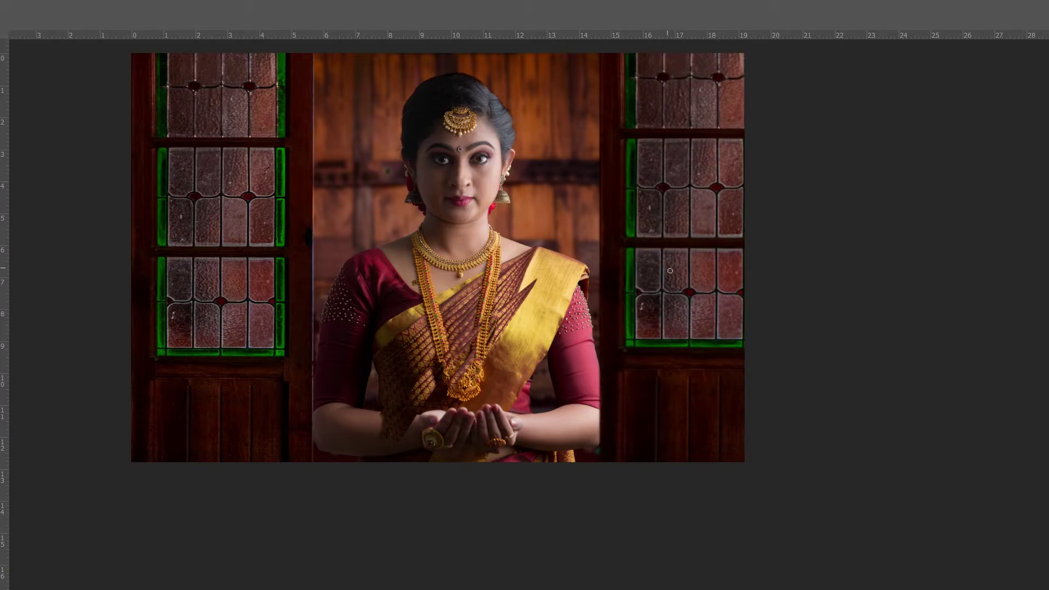
left_click_drag(594, 287, 753, 396)
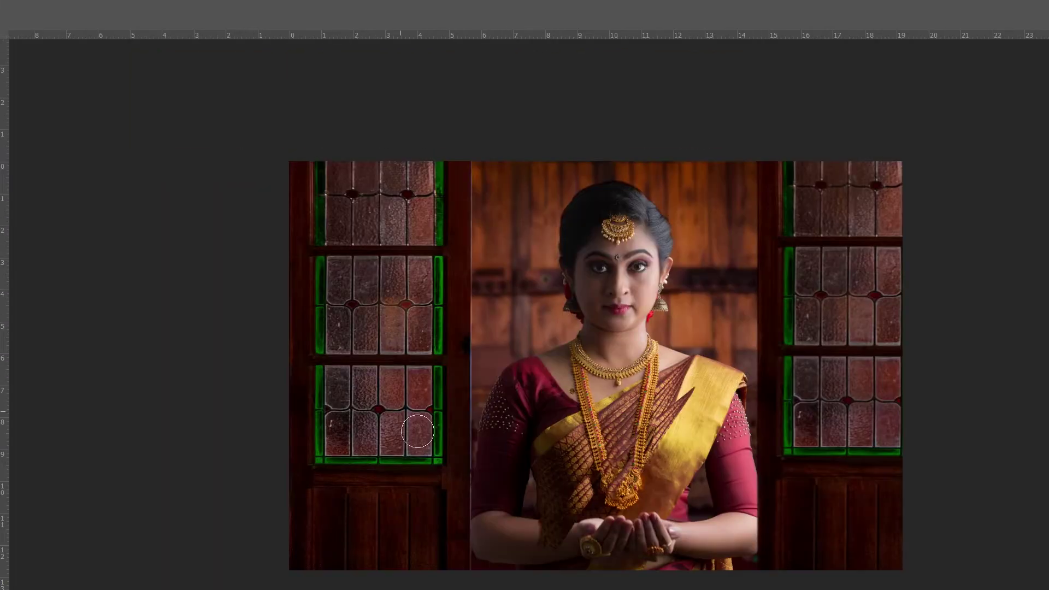
key("v")
scroll(510, 219, "down", 3)
scroll(510, 219, "up", 2)
left_click_drag(492, 273, 401, 249)
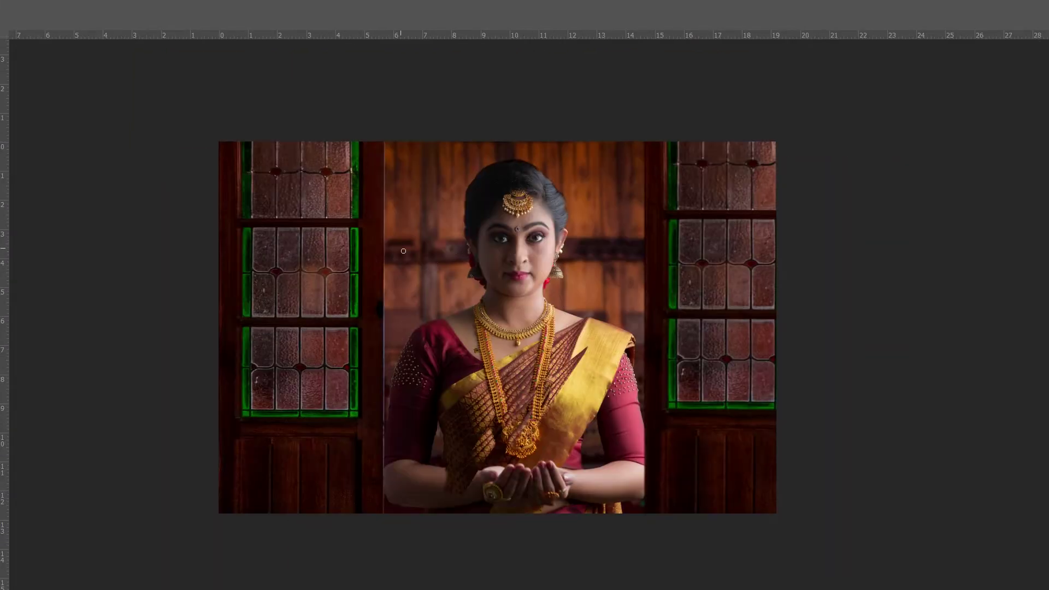
Enlarge the brush to roughly the width of a door panel.
key("bracketright")
key("bracketright")
key("bracketright")
key("bracketright")
key("bracketright")
key("bracketright")
key("bracketleft")
key("bracketleft")
key("bracketleft")
key("bracketleft")
key("bracketright")
key("bracketright")
key("bracketright")
key("bracketright")
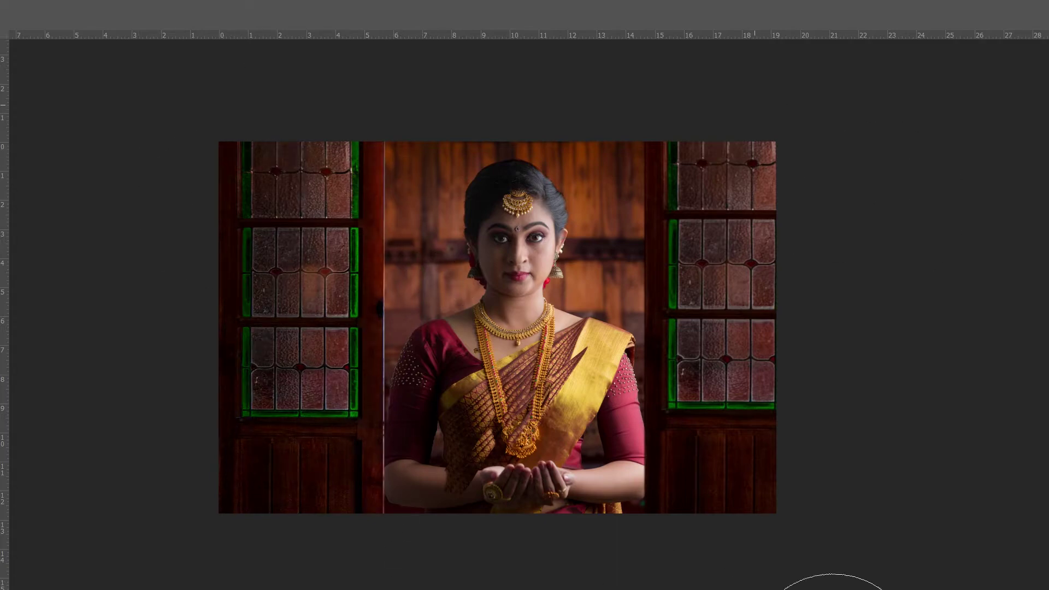
scroll(616, 195, "down", 1)
scroll(581, 268, "up", 3)
Free-transform the current layer, shift it slightly upward and to the right, and apply the transform.
key("ctrl+t")
scroll(565, 235, "down", 3)
mouse_move(555, 241)
left_mouse_down()
mouse_move(694, 241)
mouse_move(555, 241)
mouse_move(583, 228)
mouse_move(384, 229)
mouse_move(572, 229)
left_mouse_up()
key("Return")
key("ctrl+t")
key("Return")
scroll(576, 220, "up", 4)
scroll(590, 252, "down", 4)
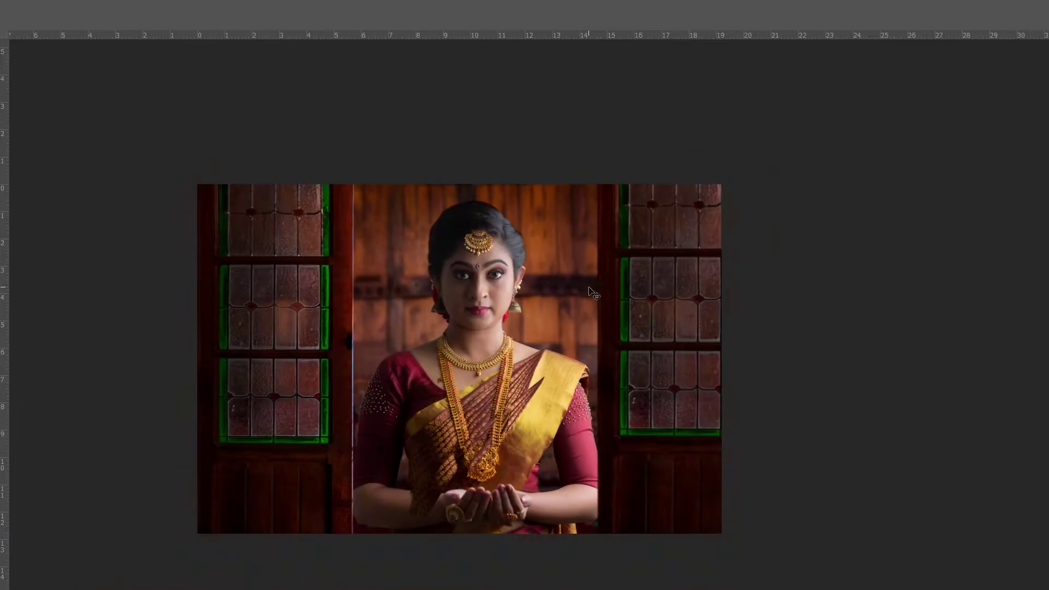
Place a faint hanging lamp over the right door's glass and put copies beside the right and left doors.
key("f")
scroll(612, 245, "up", 2)
scroll(637, 244, "down", 1)
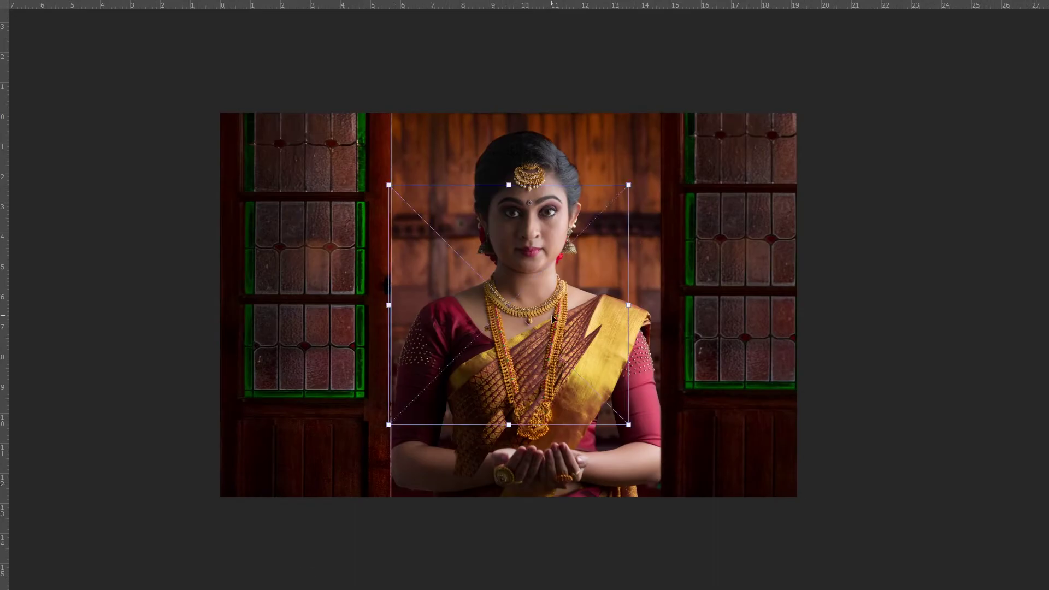
key("f")
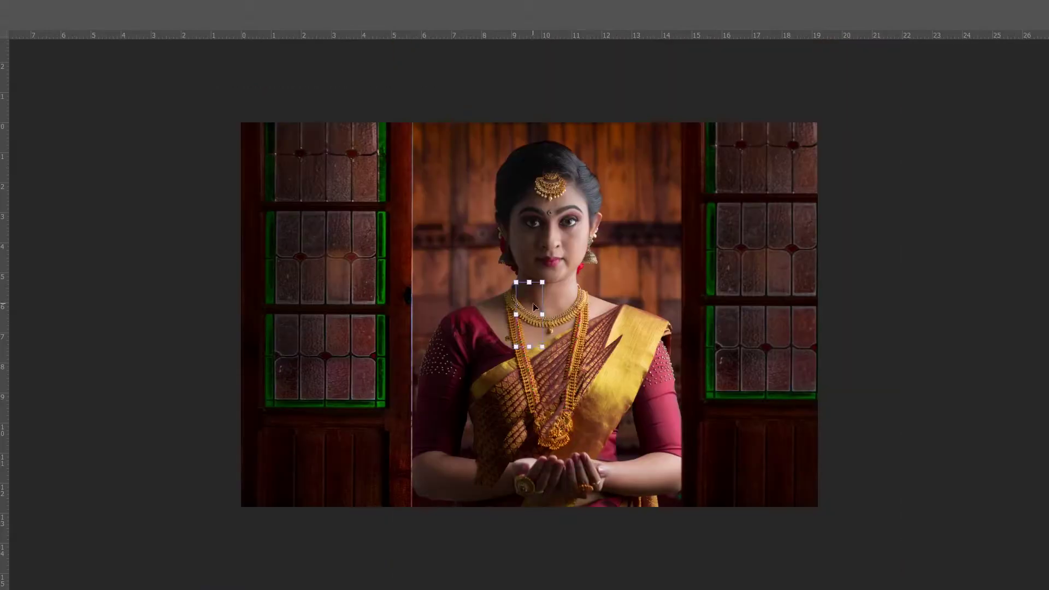
left_click(732, 148)
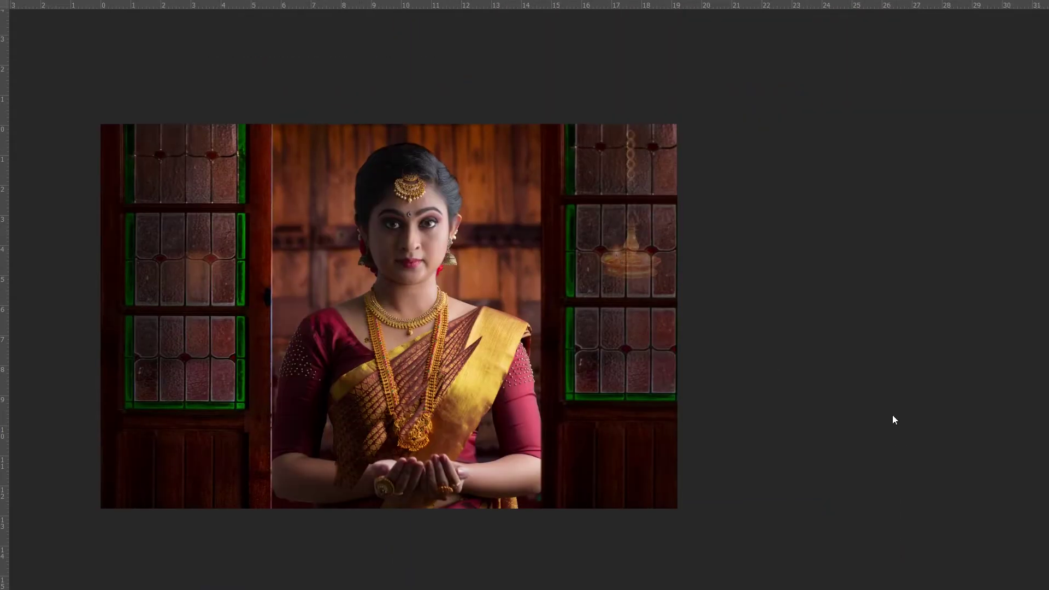
left_click(638, 256)
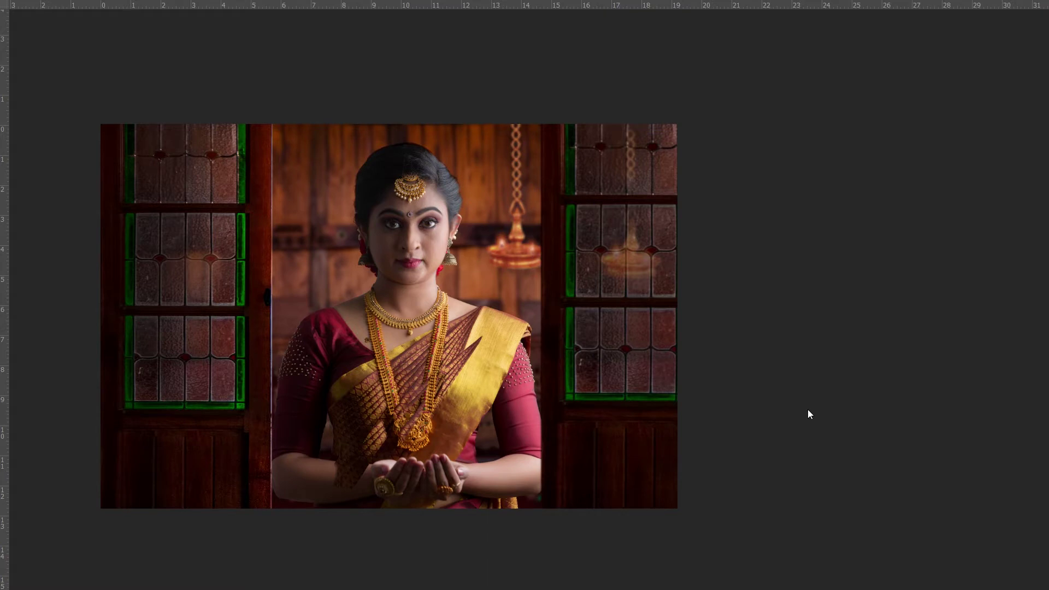
left_click_drag(522, 220, 293, 221)
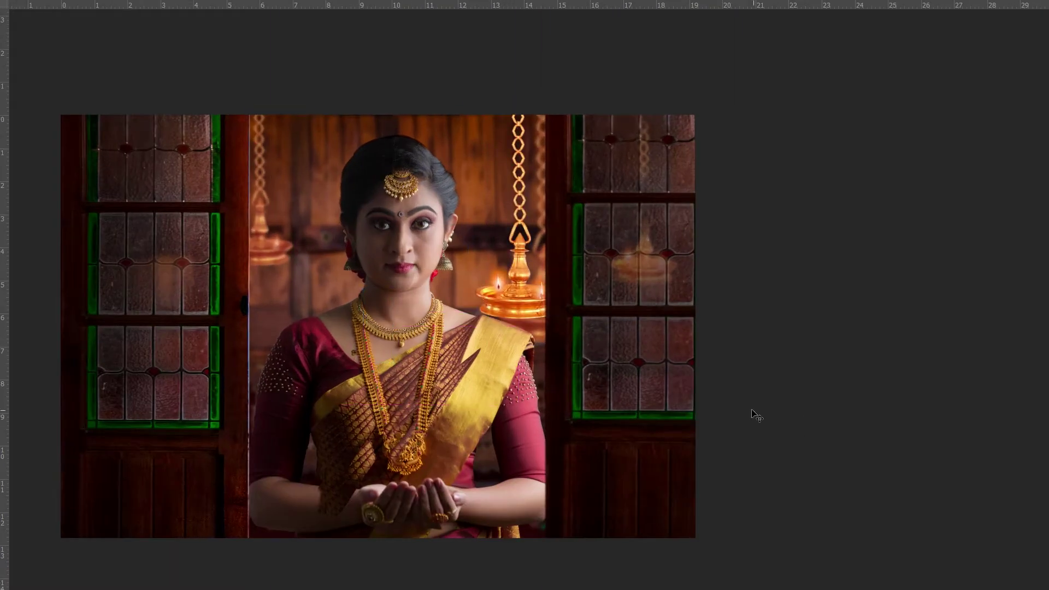
Soften and reposition the brass hanging lamp between the woman and the right door.
left_click(546, 306)
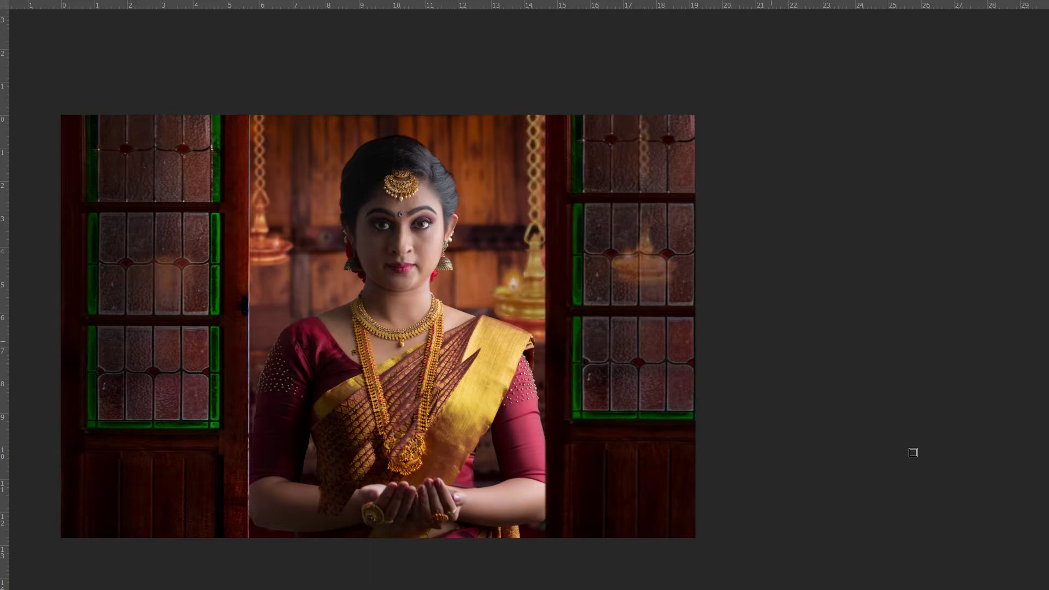
left_click_drag(535, 214, 603, 109)
scroll(459, 334, "up", 5)
scroll(482, 334, "down", 4)
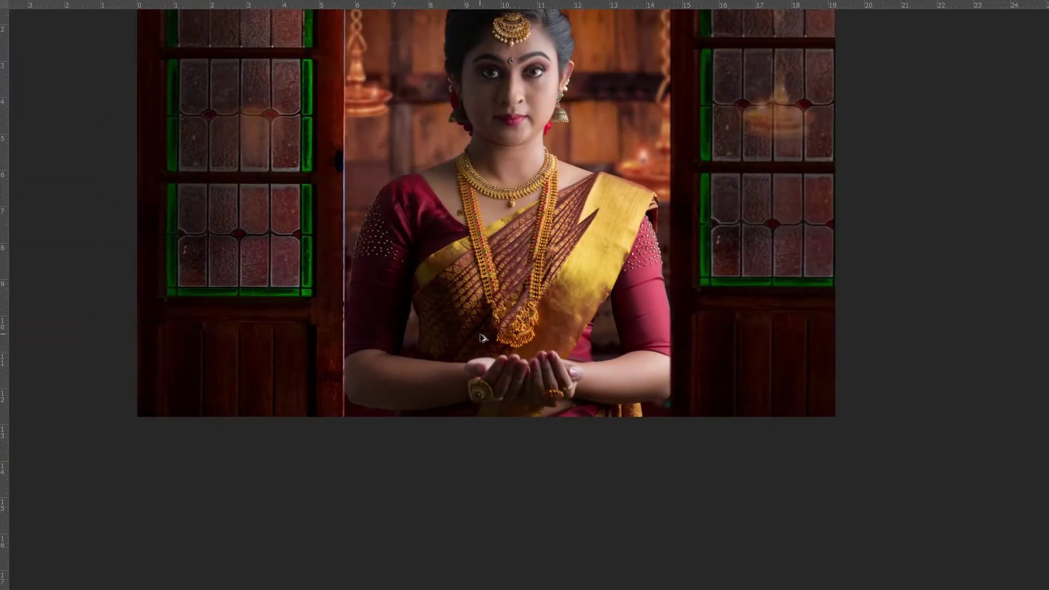
scroll(480, 335, "up", 10)
scroll(481, 344, "down", 5)
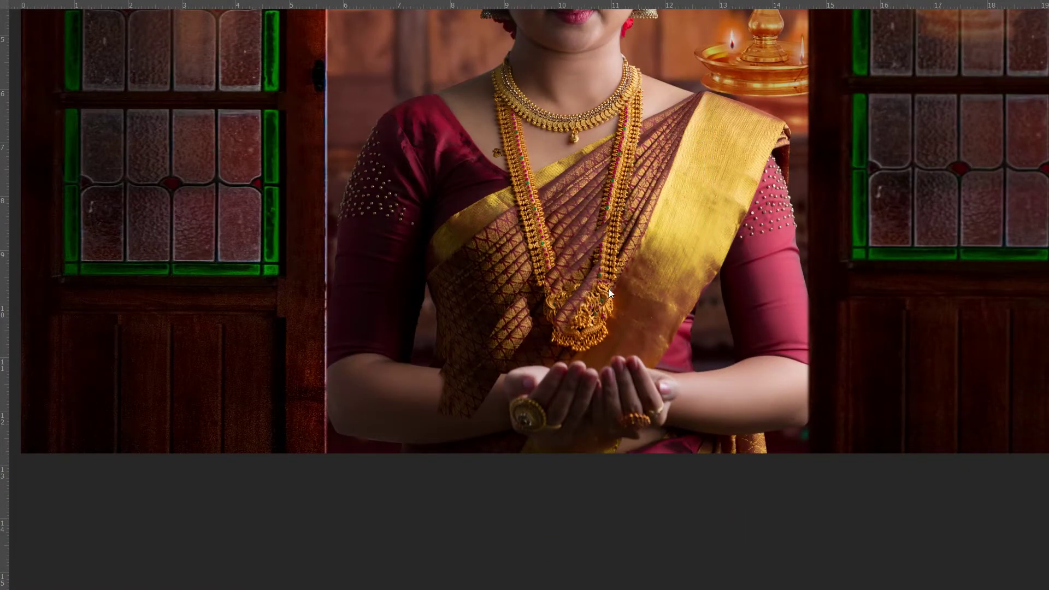
scroll(591, 257, "down", 1)
left_click_drag(590, 255, 661, 223)
key("ctrl+z")
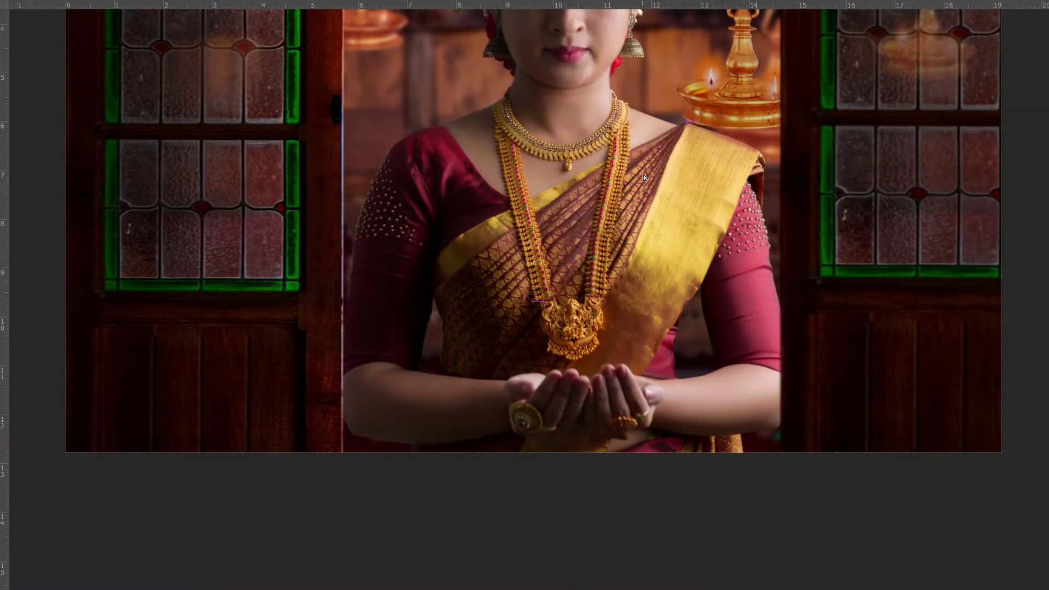
Move both stained-glass doors outward and lower so that more of the wooden background shows around the woman.
scroll(681, 210, "down", 5)
scroll(680, 211, "up", 3)
scroll(492, 281, "down", 3)
key("f")
left_click_drag(423, 293, 388, 287)
left_click_drag(697, 313, 726, 355)
left_click_drag(388, 345, 388, 384)
scroll(590, 318, "up", 2)
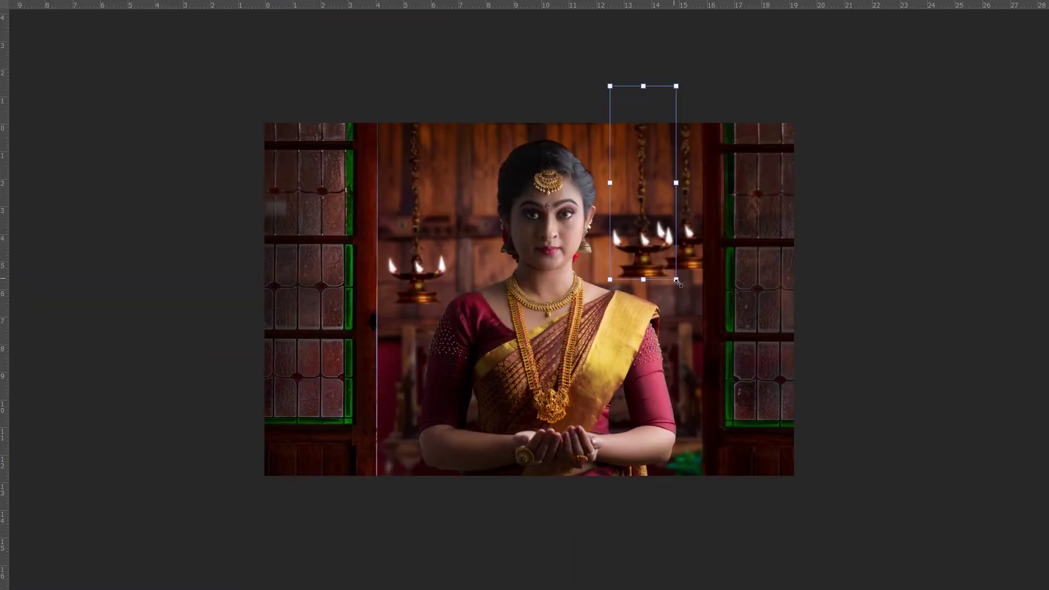
Scale down the hanging lamp copy next to the woman's head on the right door's side.
left_click_drag(678, 281, 645, 257)
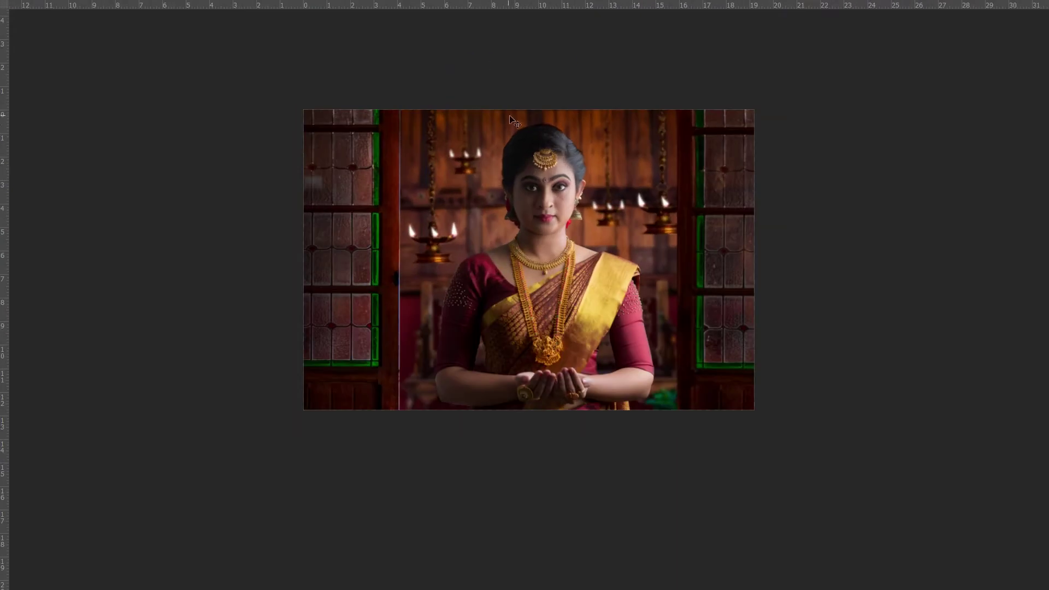
scroll(641, 219, "up", 1)
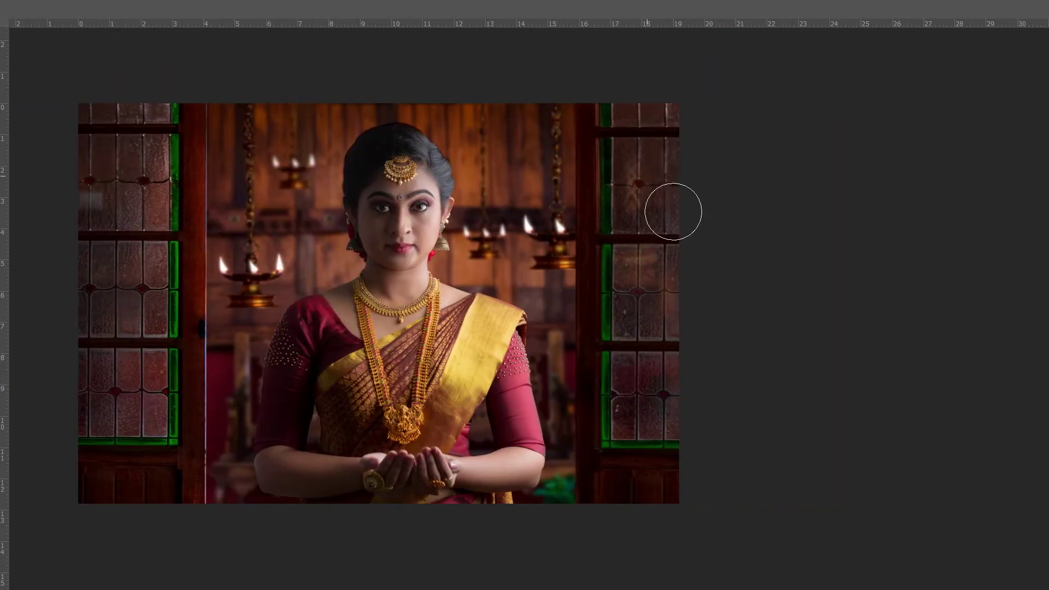
Enlarge the soft brush and paint a golden glow on the right door's glass.
scroll(778, 338, "down", 1)
key("bracketright")
key("bracketright")
key("bracketright")
key("bracketright")
key("bracketright")
key("bracketright")
key("bracketright")
key("bracketright")
left_click(662, 382)
Stretch the golden glow upward and outward over the right door's panes with Free Transform.
key("ctrl+t")
left_click_drag(697, 363, 726, 376)
left_click_drag(674, 361, 673, 264)
key("Return")
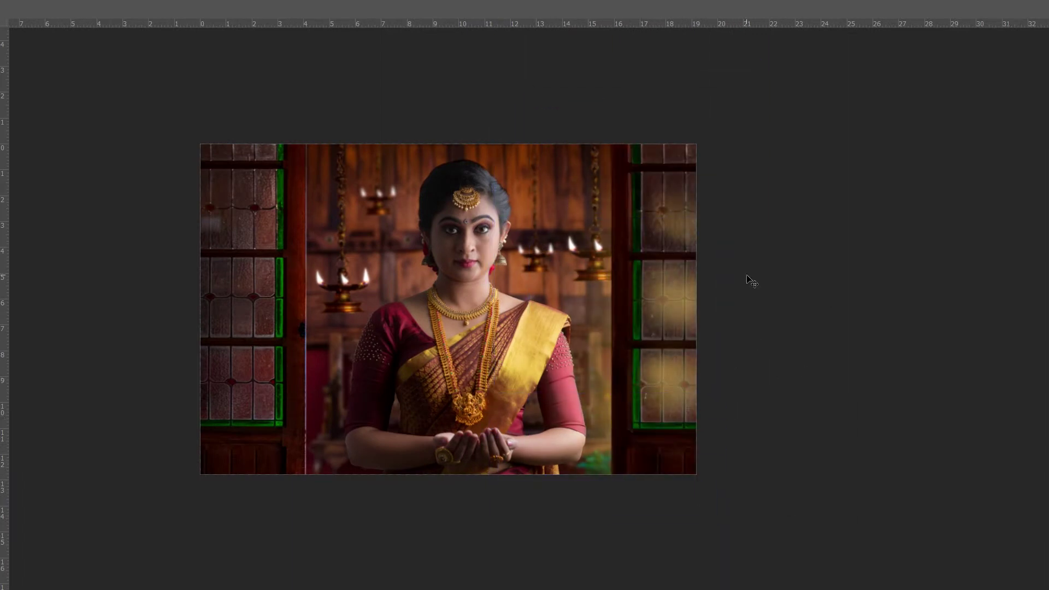
scroll(731, 362, "up", 1)
scroll(624, 391, "down", 1)
Fit the pink lotus above the woman's joined hands and shade its petals.
key("ctrl+0")
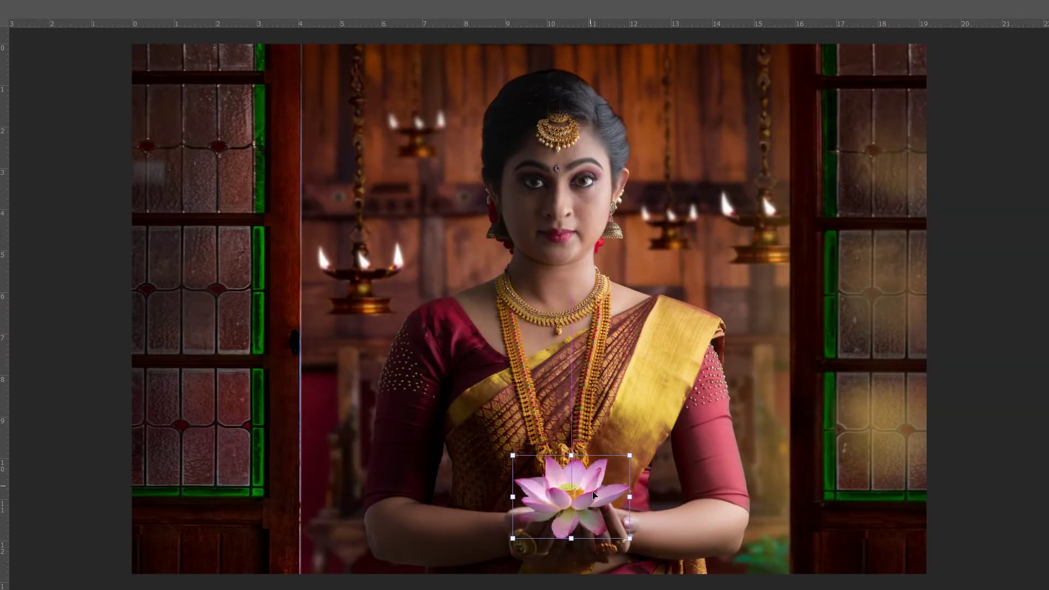
key("ctrl+plus")
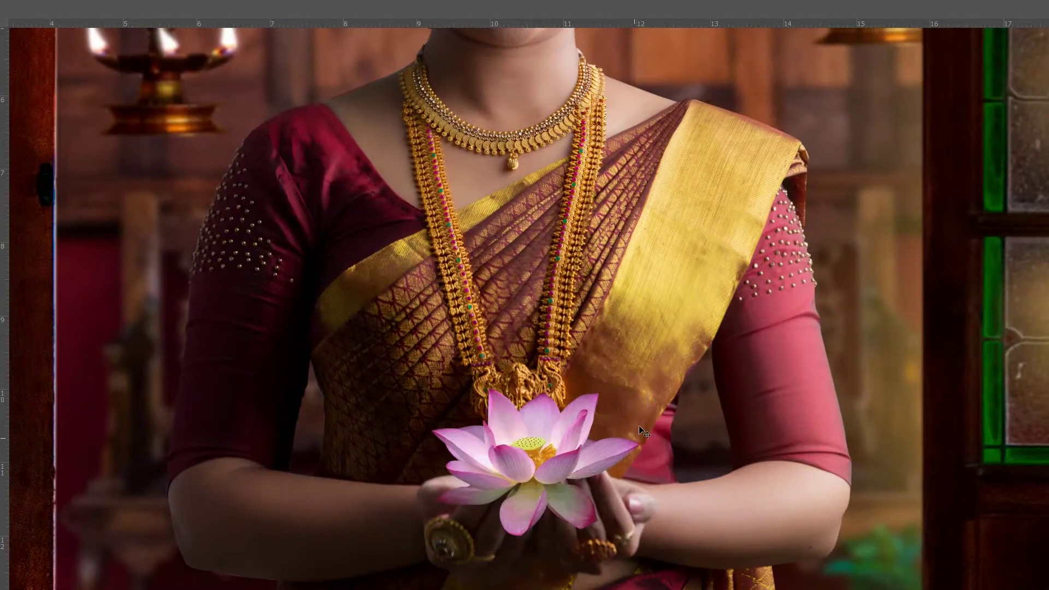
mouse_move(606, 481)
left_mouse_down()
mouse_move(642, 464)
mouse_move(536, 464)
left_mouse_up()
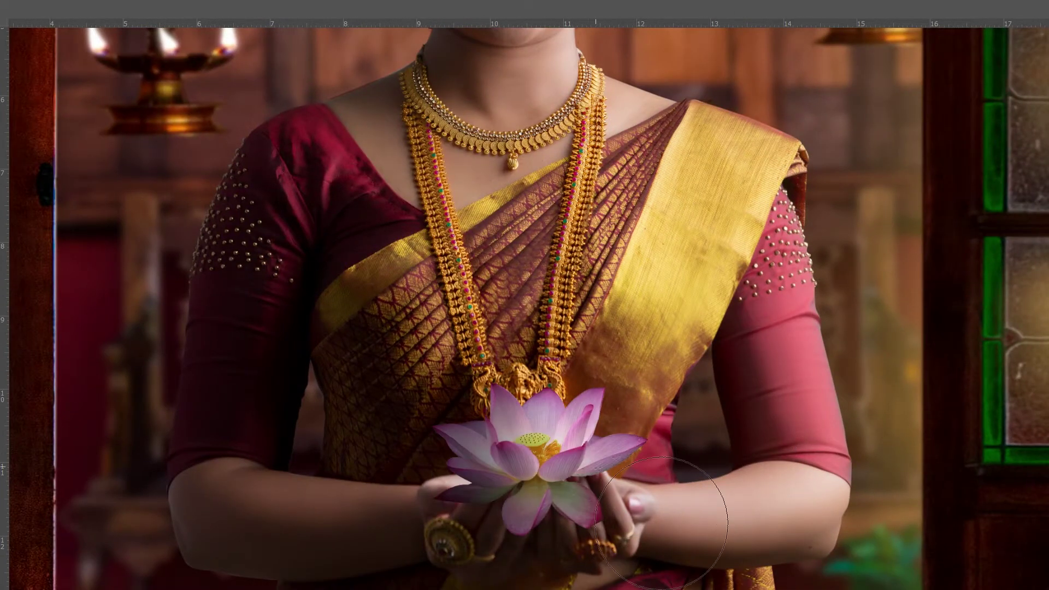
key("ctrl+minus")
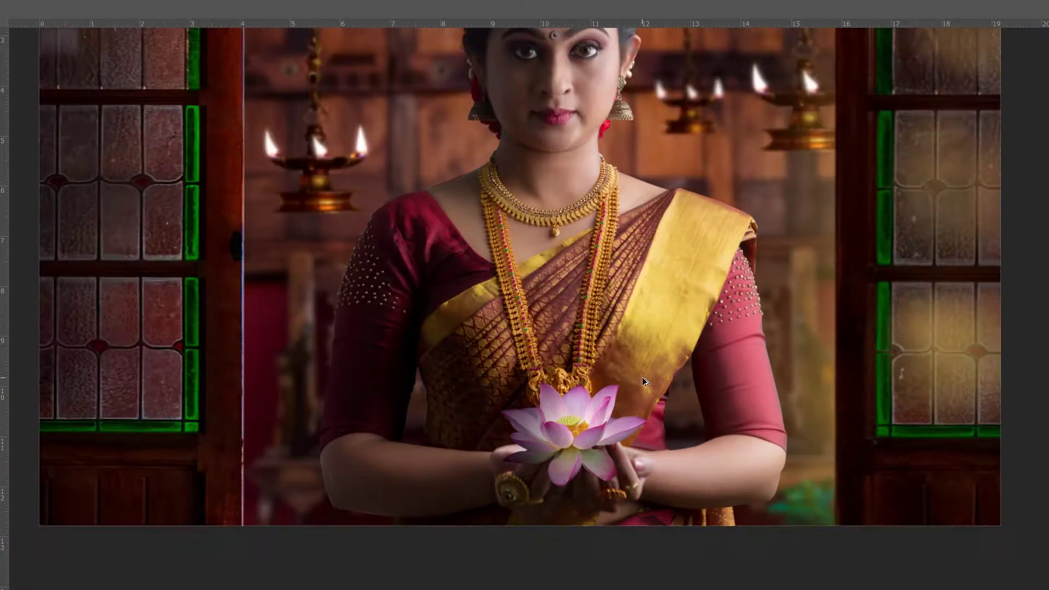
key("ctrl+plus")
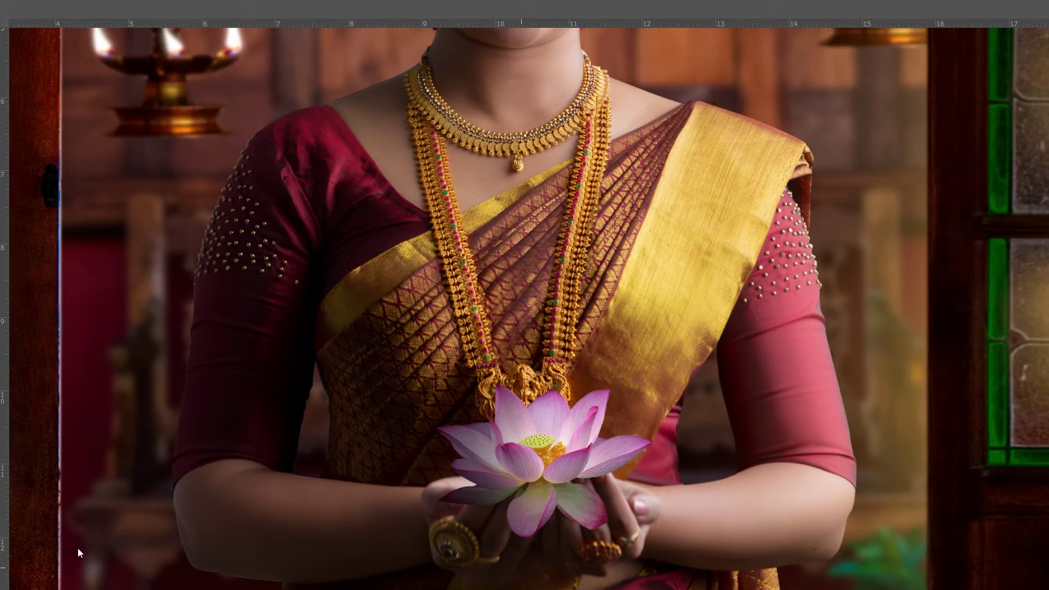
Copy the red lotus from its photo and paste it over the woman's hands in the portrait.
left_click(676, 5)
left_click_drag(372, 204, 761, 449)
key("ctrl+c")
key("ctrl+Tab")
key("ctrl+v")
key("ctrl+t")
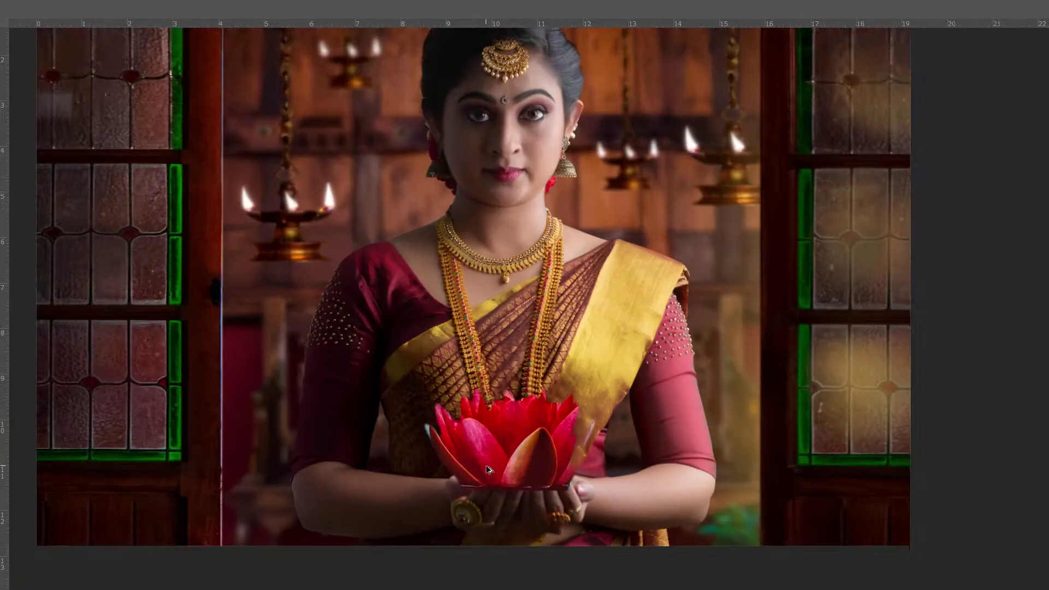
Trace the red lotus petals with the Pen tool in the flower photo.
scroll(593, 544, "down", 2)
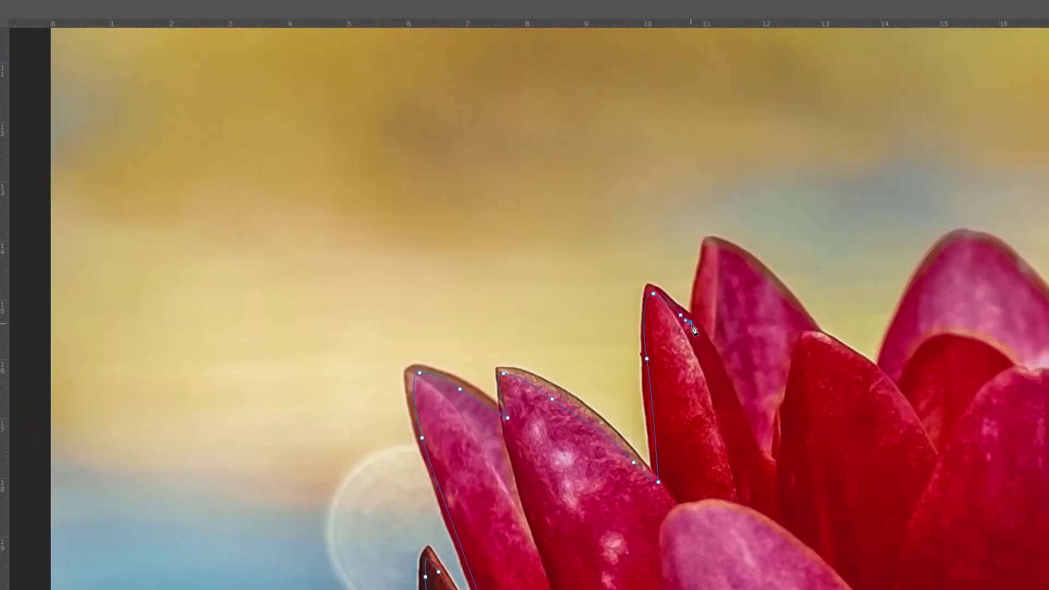
scroll(545, 290, "right", 15)
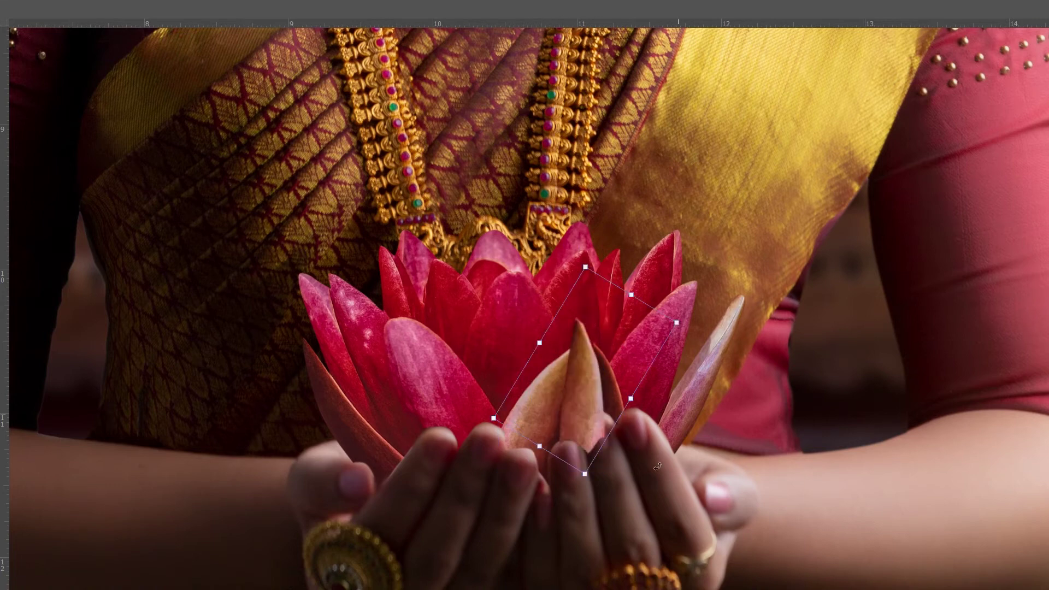
Reposition the front petal at the red lotus's base and touch up where it meets the fingers.
left_click_drag(602, 418, 592, 395)
key("Return")
left_click_drag(601, 350, 605, 376)
mouse_move(583, 451)
left_mouse_down()
mouse_move(560, 466)
mouse_move(609, 426)
left_mouse_up()
scroll(612, 429, "down", 7)
scroll(616, 432, "up", 4)
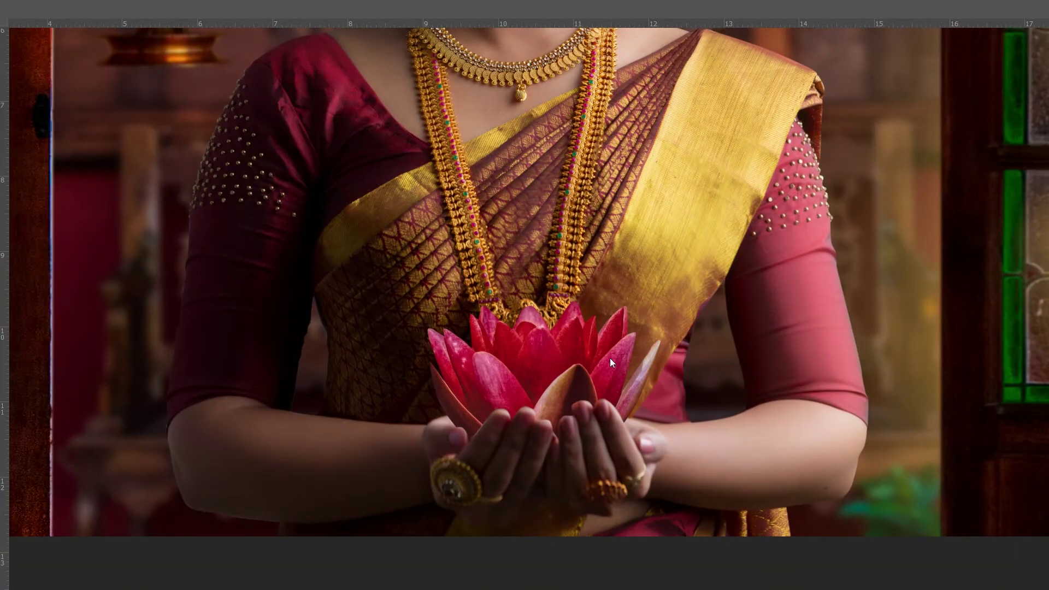
Add a vertical dark gradient along the image's lower edge, invert it and fit it with Free Transform.
scroll(701, 410, "down", 6)
left_click_drag(597, 402, 596, 350)
key("ctrl+i")
key("ctrl+t")
key("Return")
scroll(615, 352, "up", 5)
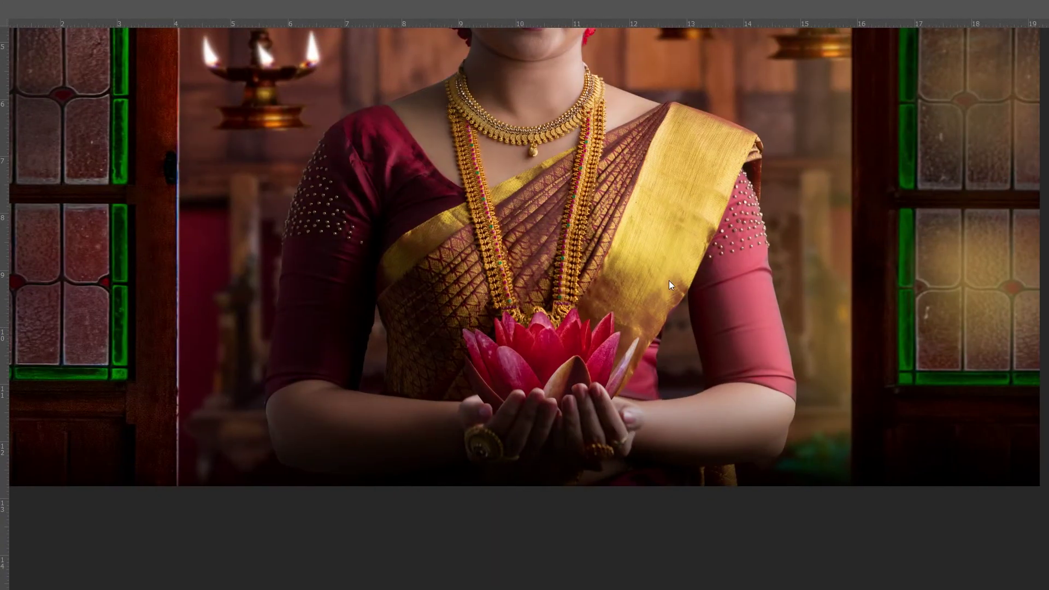
Brush soft dark shading over the woman's wrist, forearm and cupped hands below the lotus, using progressively smaller brush sizes.
key("bracketleft")
key("bracketleft")
key("bracketleft")
key("bracketleft")
key("bracketleft")
left_click_drag(484, 415, 420, 429)
scroll(425, 467, "up", 1)
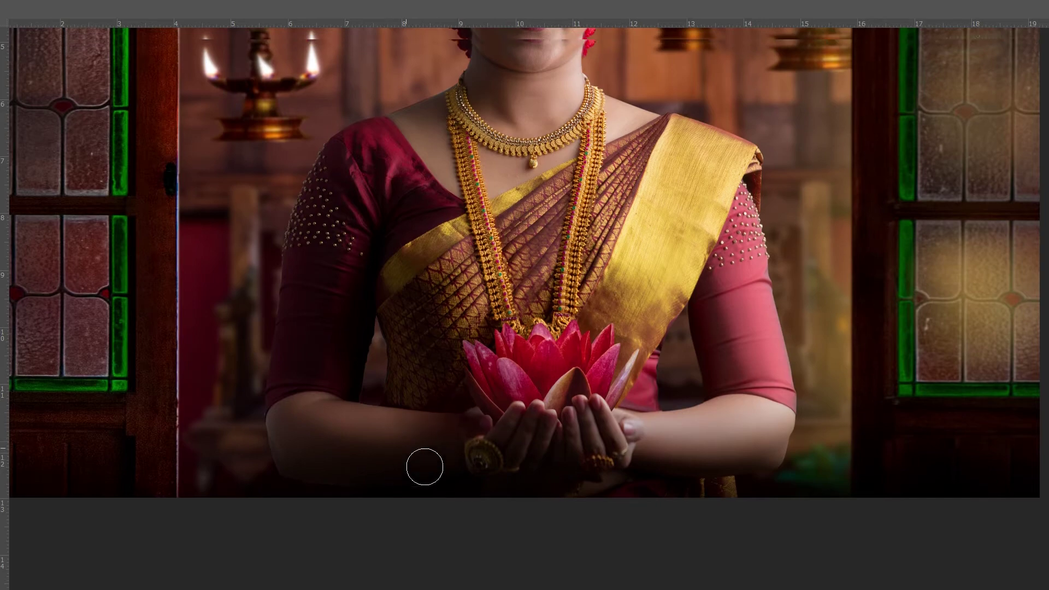
key("bracketleft")
key("bracketleft")
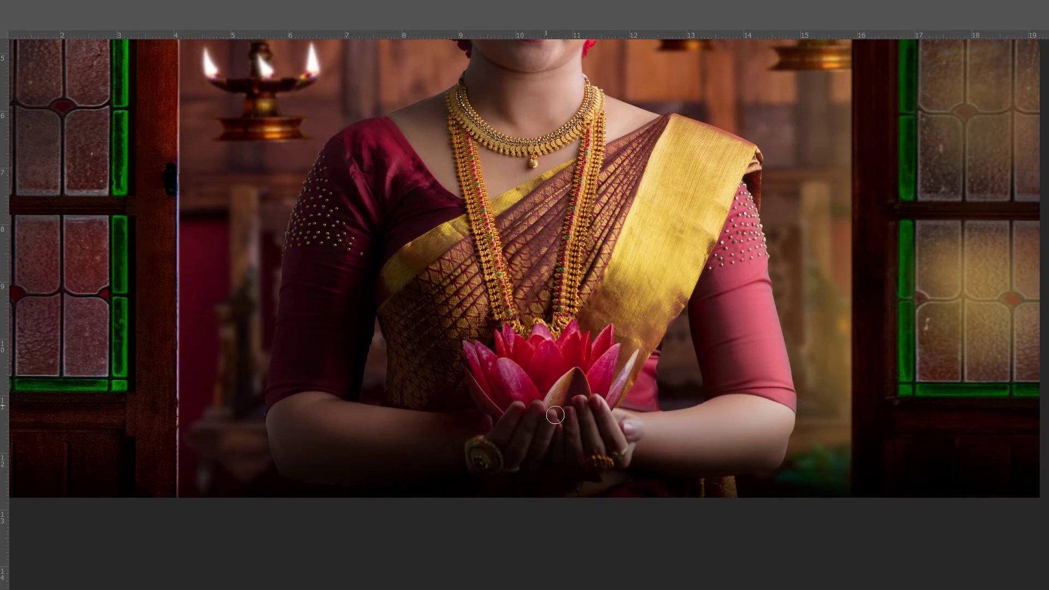
scroll(580, 421, "down", 3)
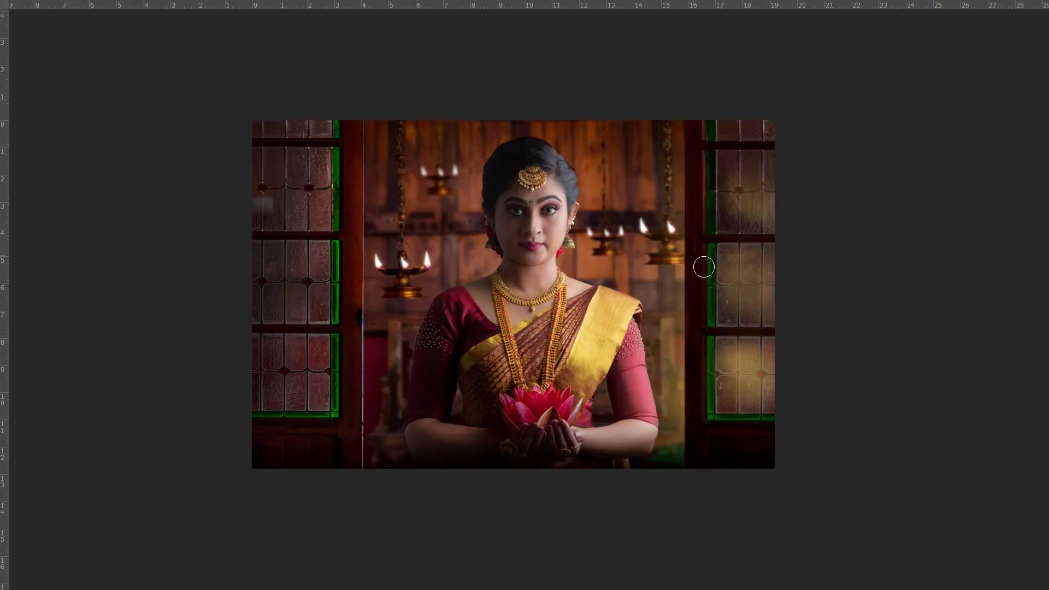
scroll(703, 264, "down", 2)
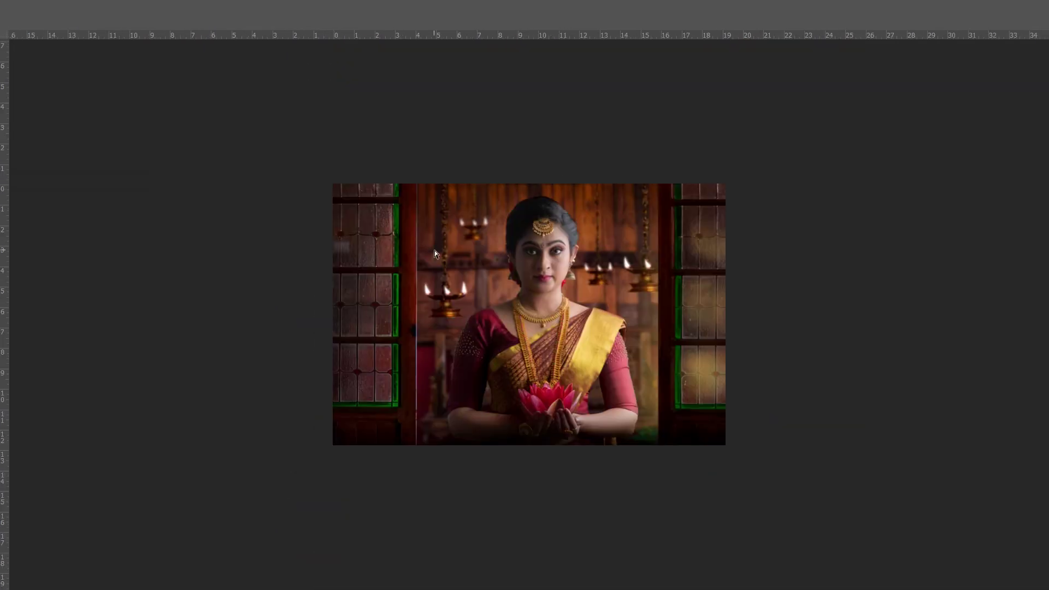
Paste the carved wooden door over the image's left stained-glass door, then scale and slightly rotate it to fit with Free Transform.
key("ctrl+v")
key("ctrl+t")
key("ctrl+plus")
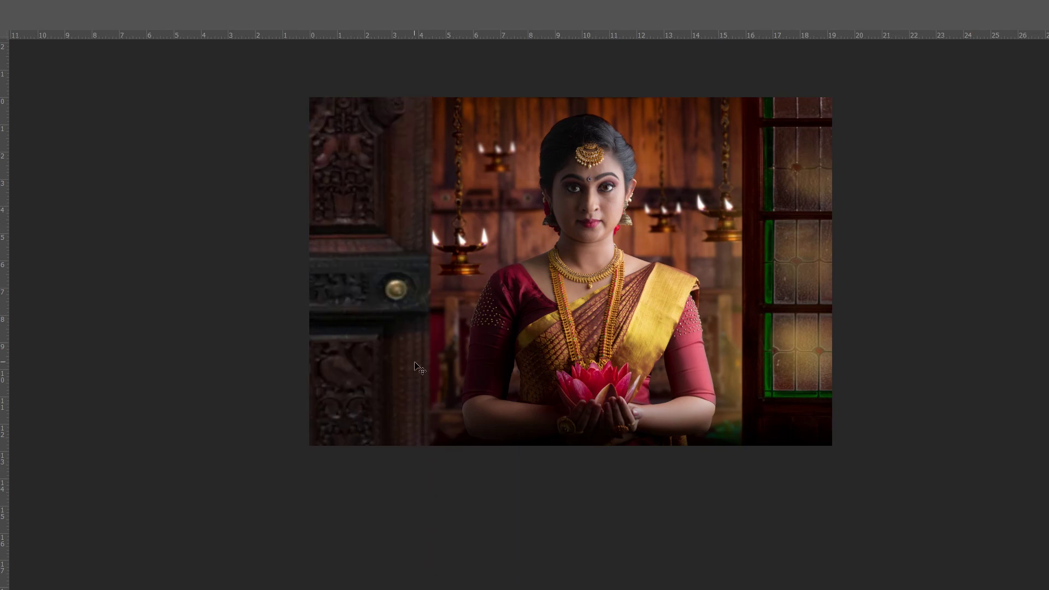
key("ctrl+minus")
key("ctrl+t")
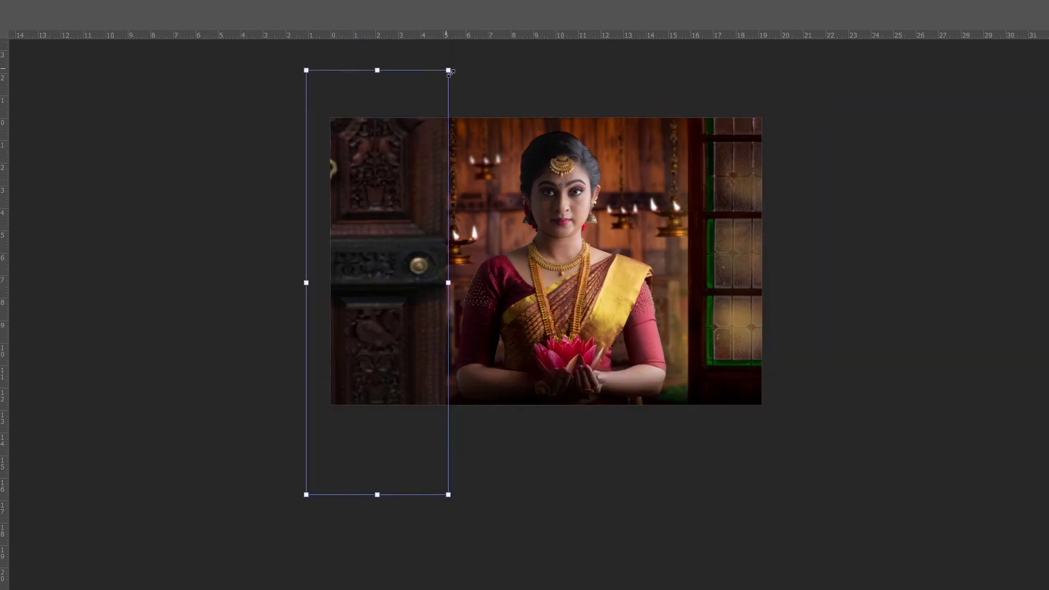
key("Return")
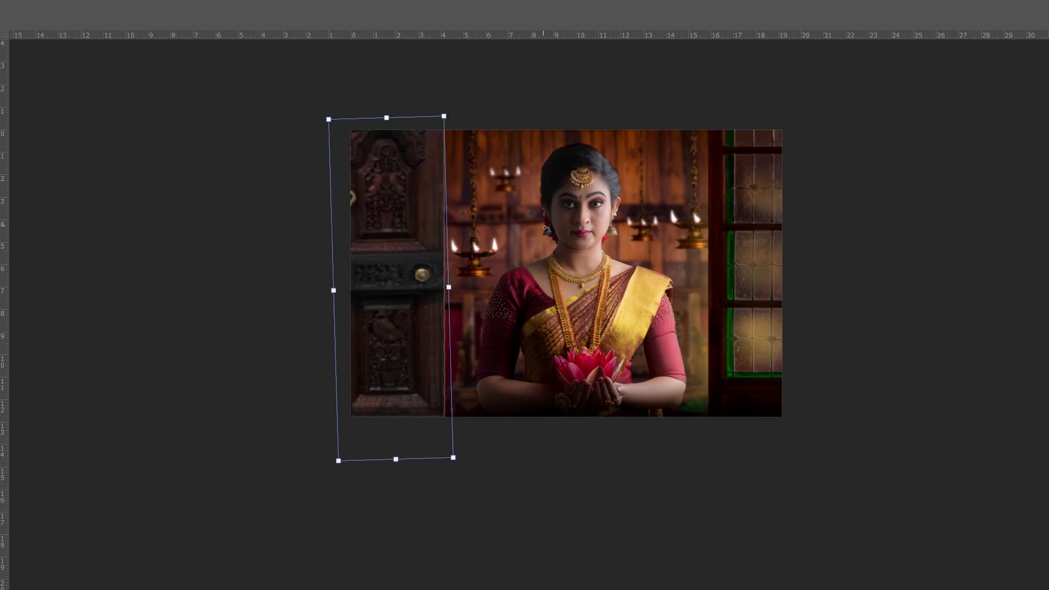
key("Return")
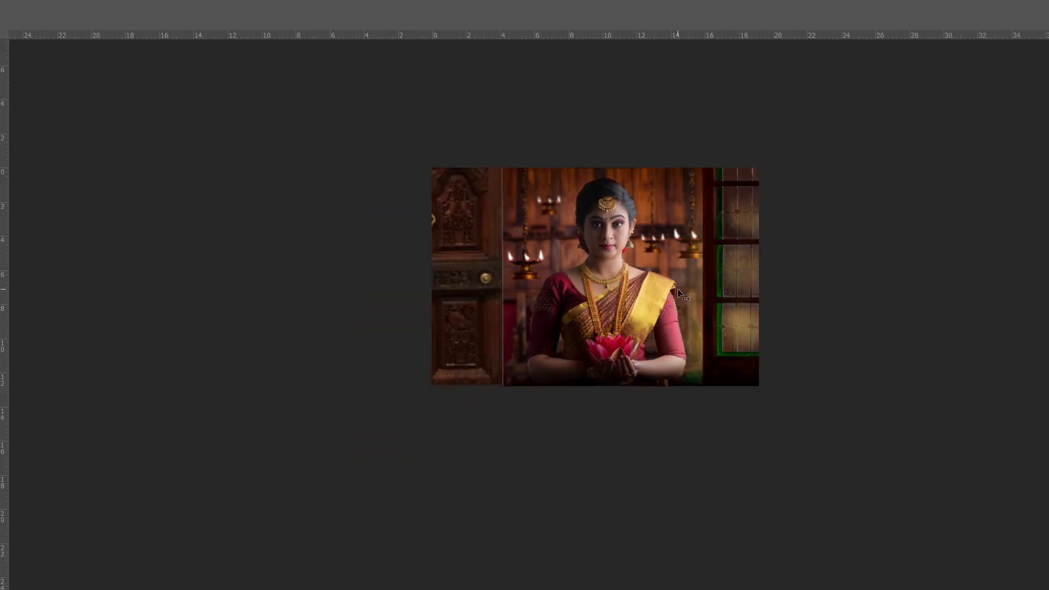